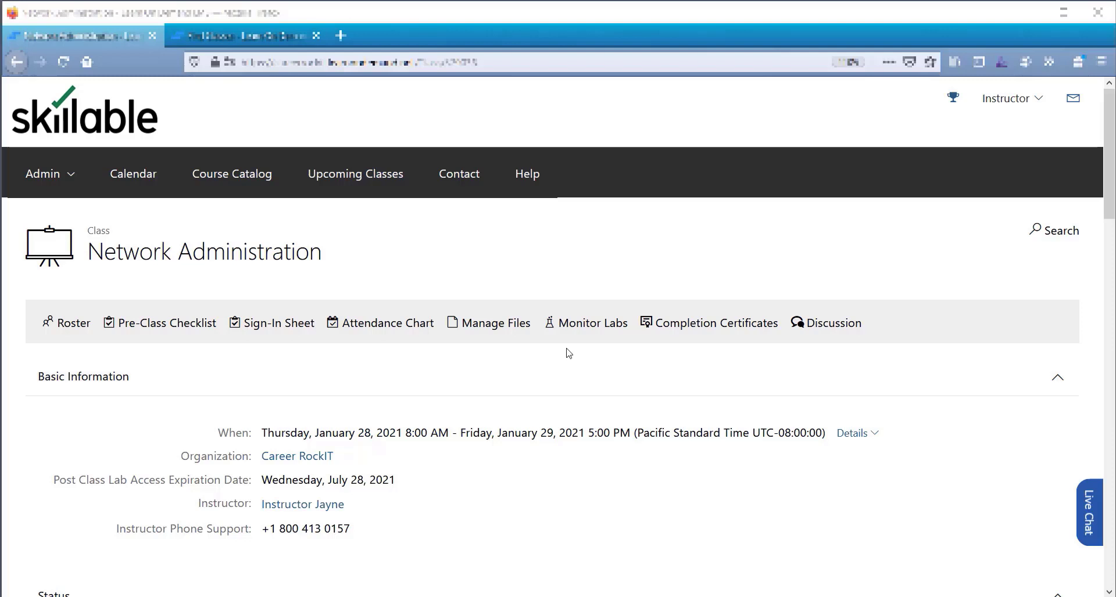
Open monitoring for the Network Administration class labs and set auto-refresh to 10 seconds
left_click(608, 326)
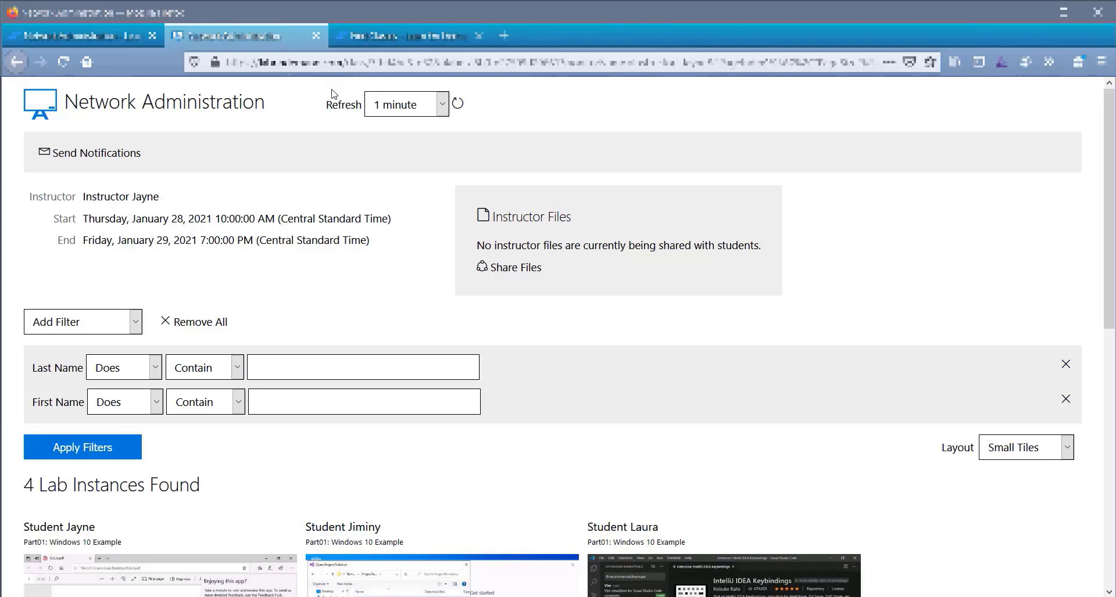
left_click(434, 106)
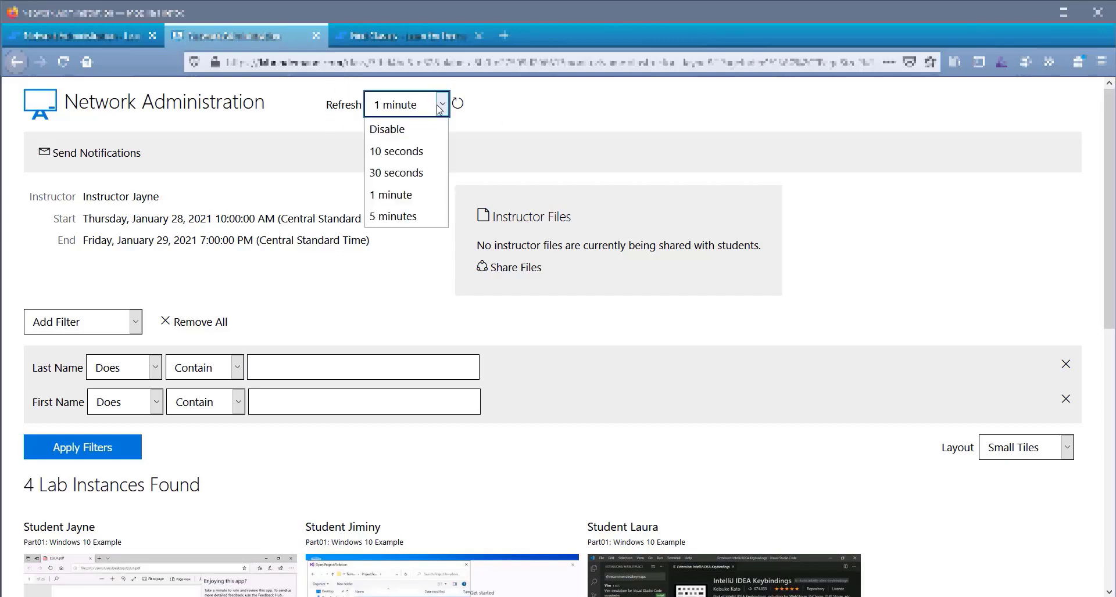
left_click(407, 152)
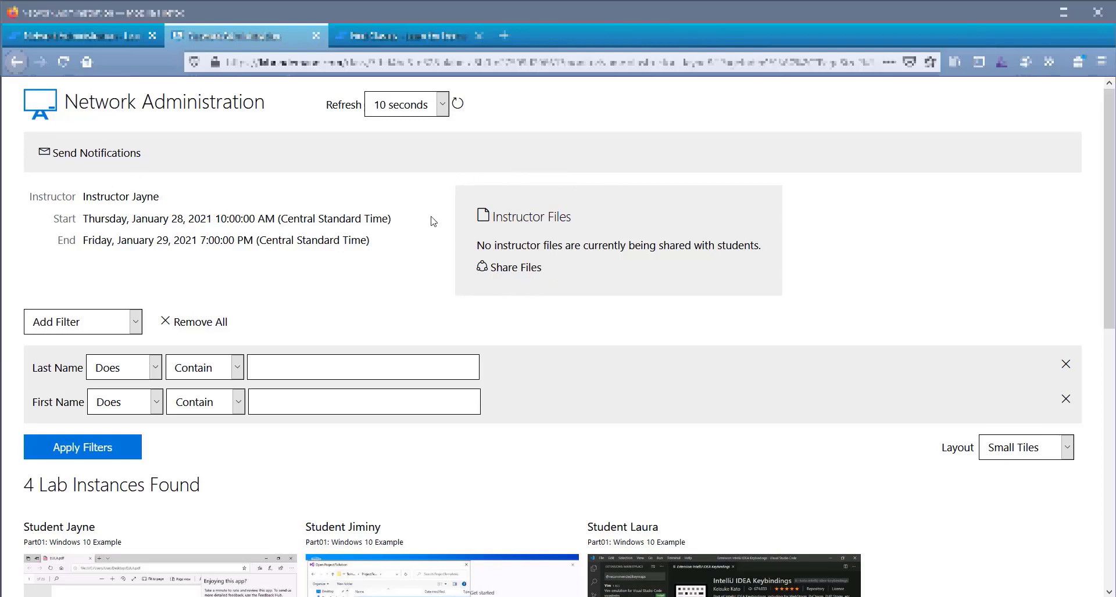
Share the instructor file swkb0zvm.iso with the class's students
left_click(513, 271)
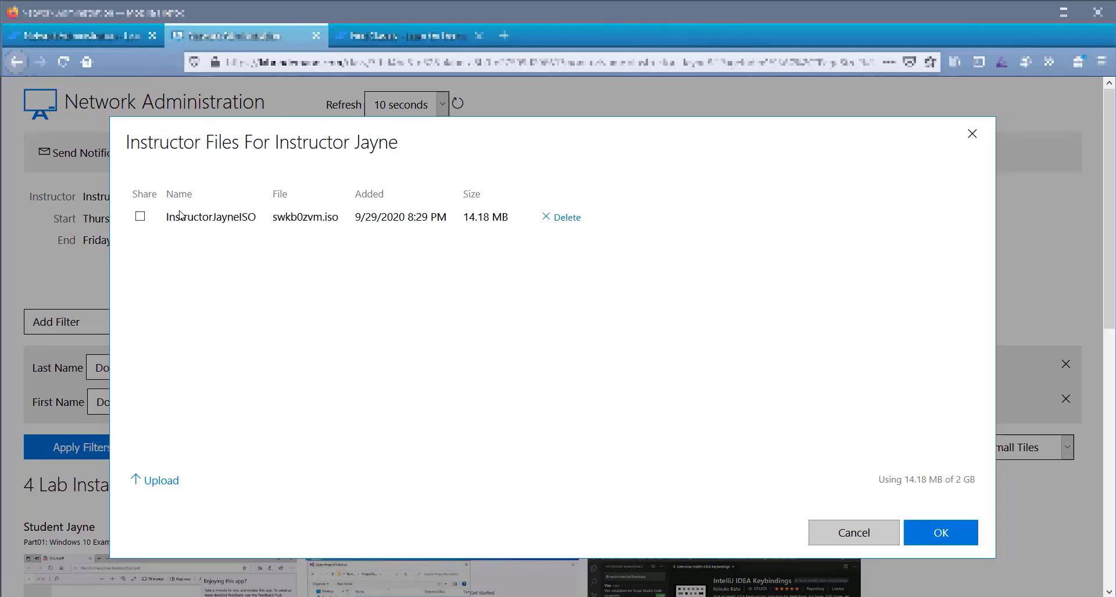
left_click(140, 218)
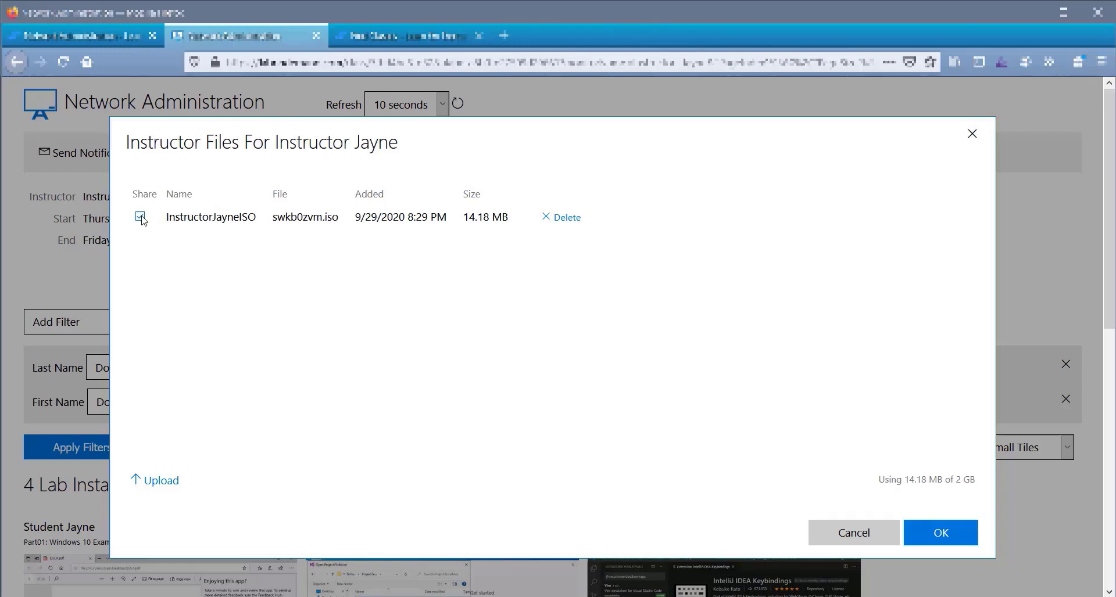
left_click(941, 533)
Scroll through the four student lab instance tiles to view their live screens
scroll(779, 341, "down", 4)
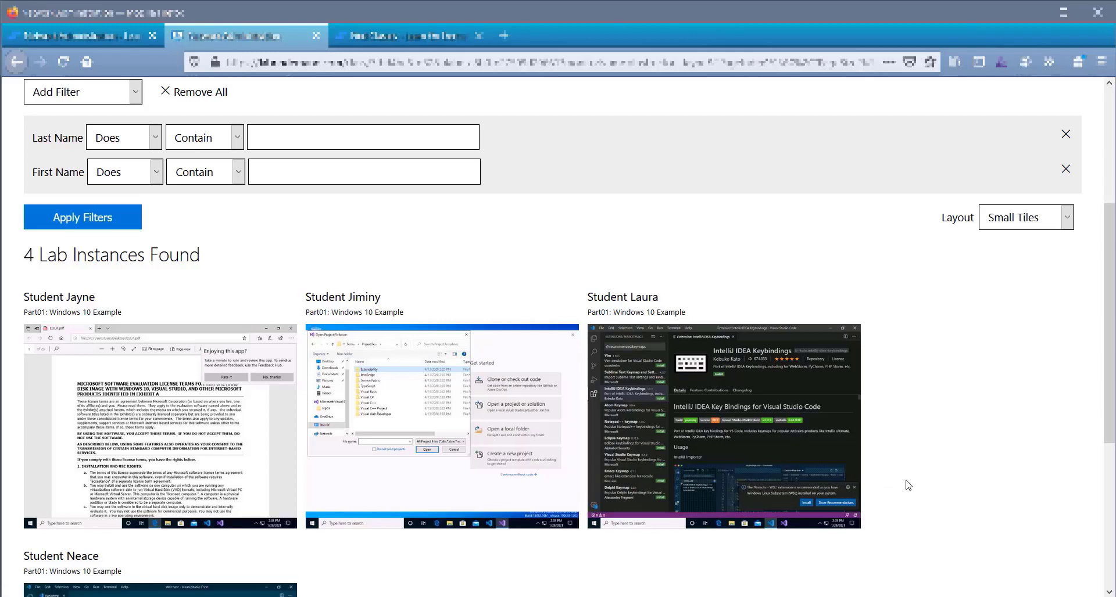
scroll(470, 323, "down", 1)
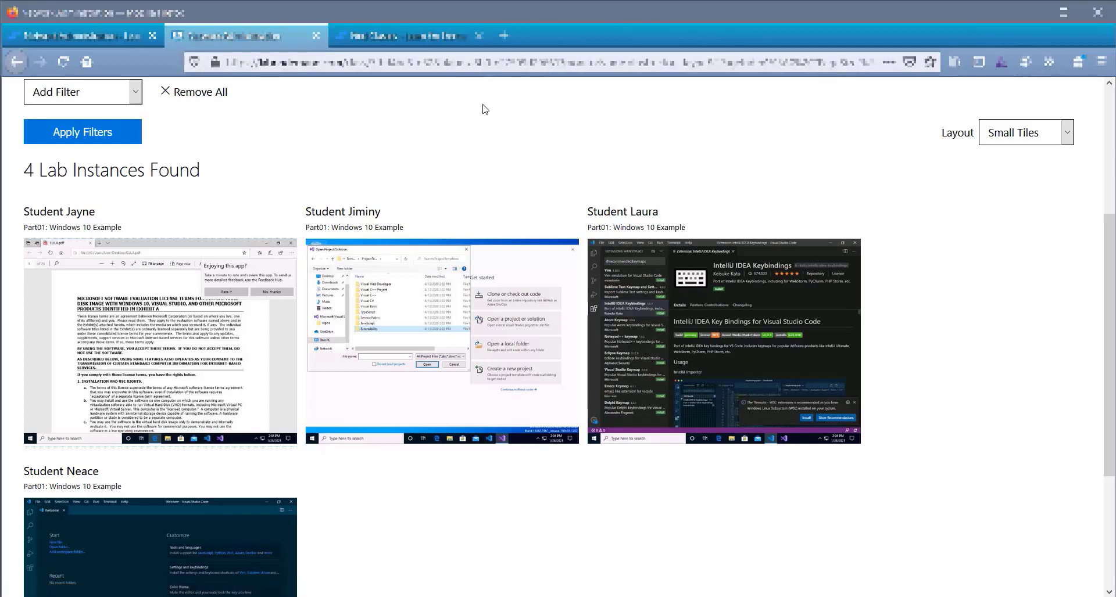
scroll(458, 157, "up", 1)
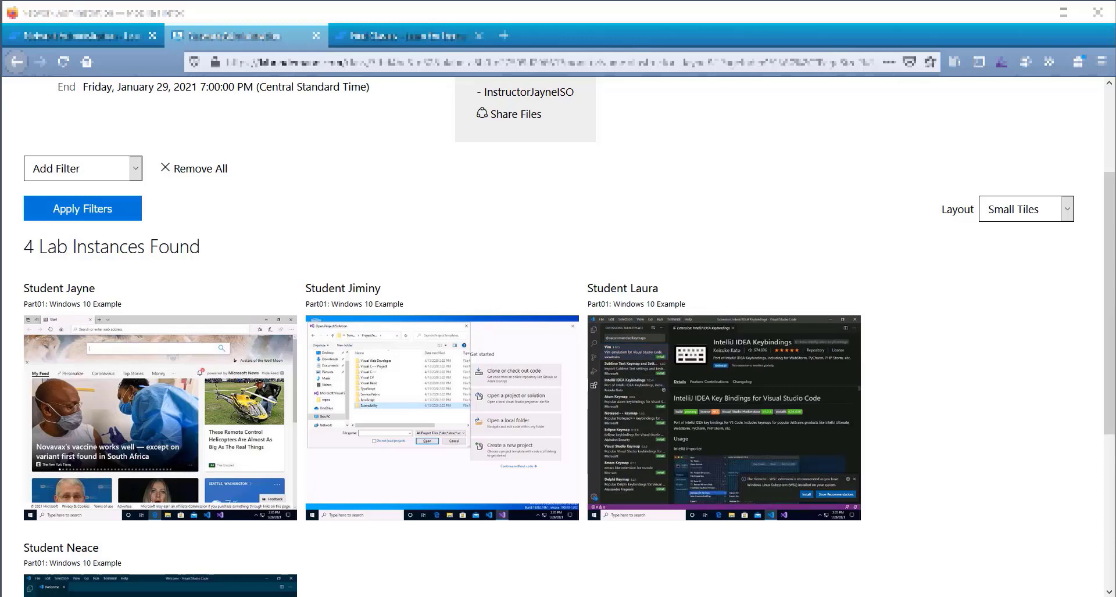
Try the Medium Tiles and then Large Tiles layouts for the lab screens
scroll(244, 264, "down", 2)
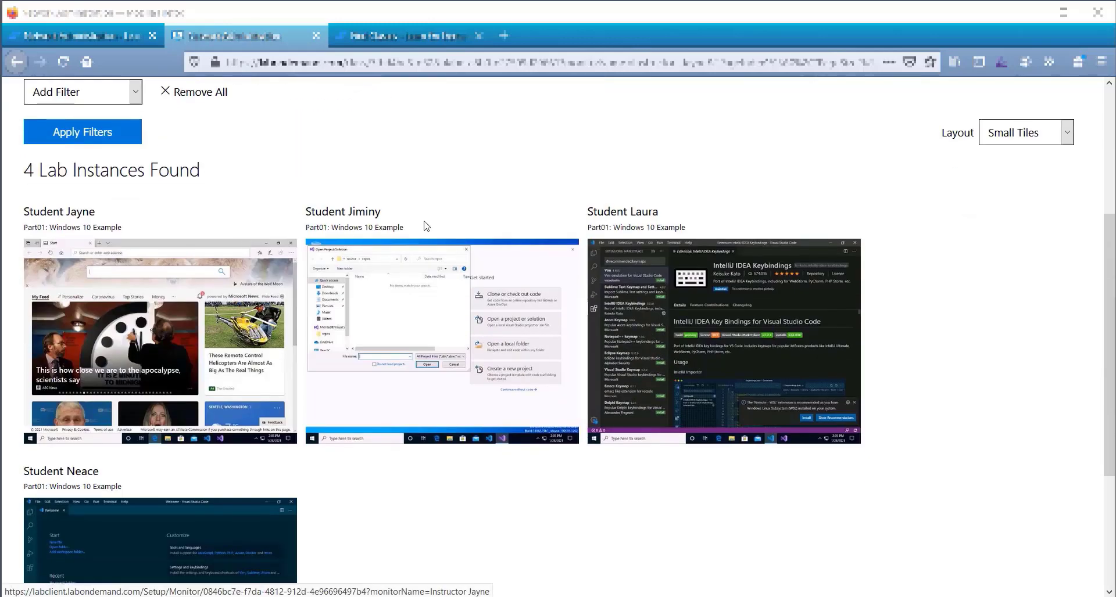
left_click(1038, 139)
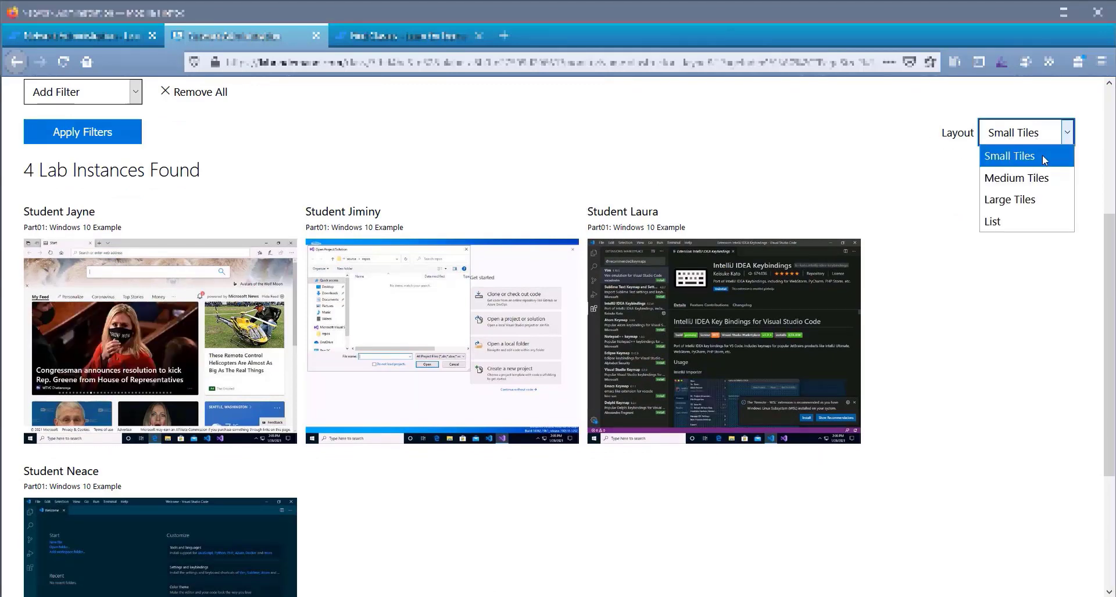
left_click(1046, 177)
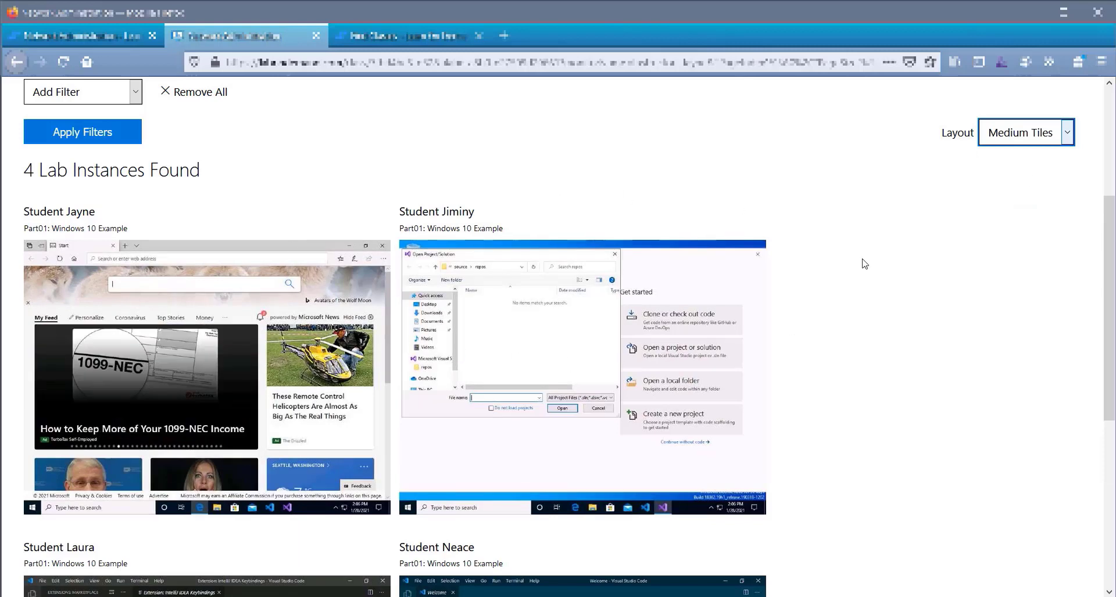
left_click(995, 143)
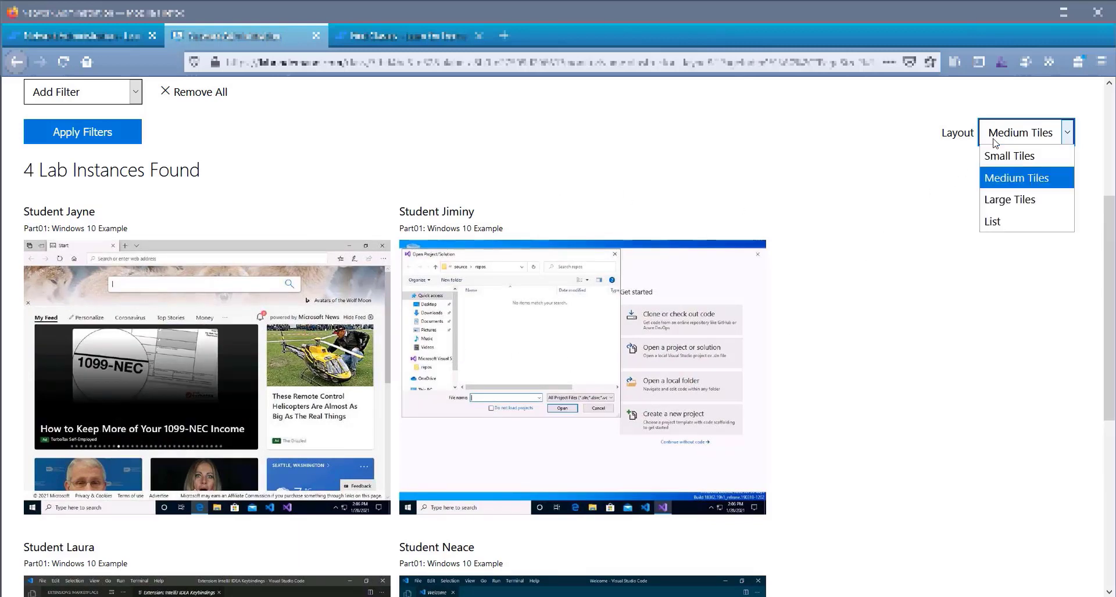
left_click(1013, 198)
Review the large tiles, then switch the lab instances to List layout
scroll(936, 230, "down", 3)
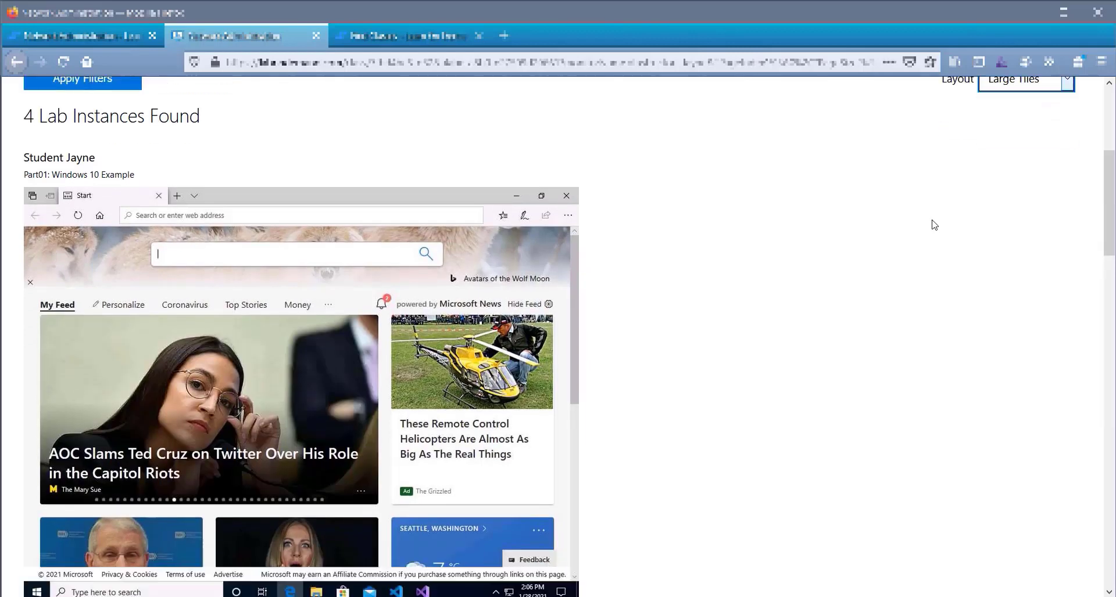
scroll(934, 225, "down", 5)
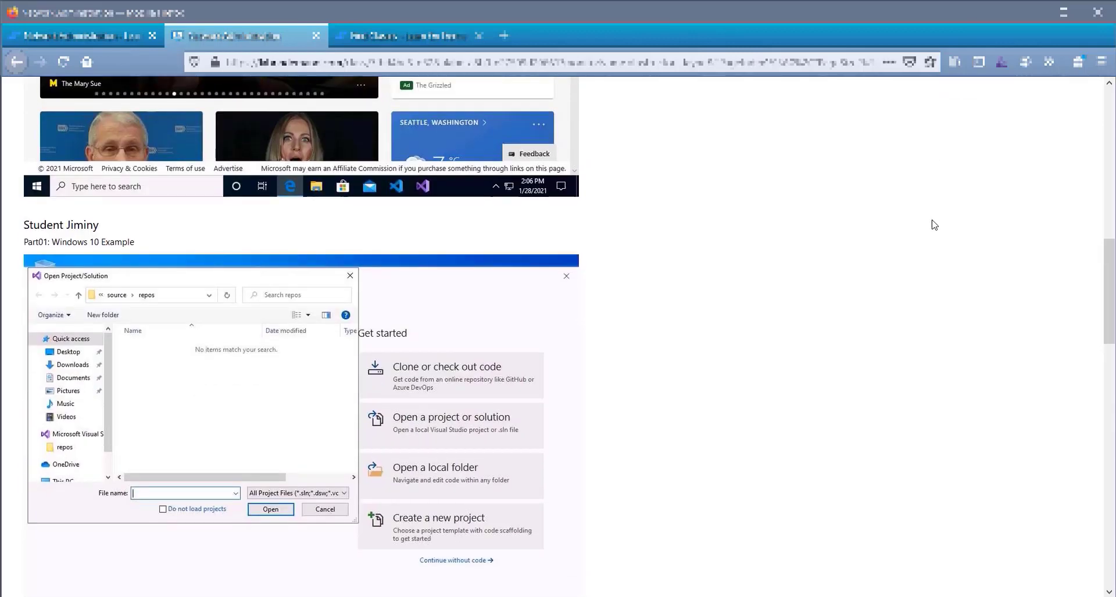
scroll(934, 225, "up", 7)
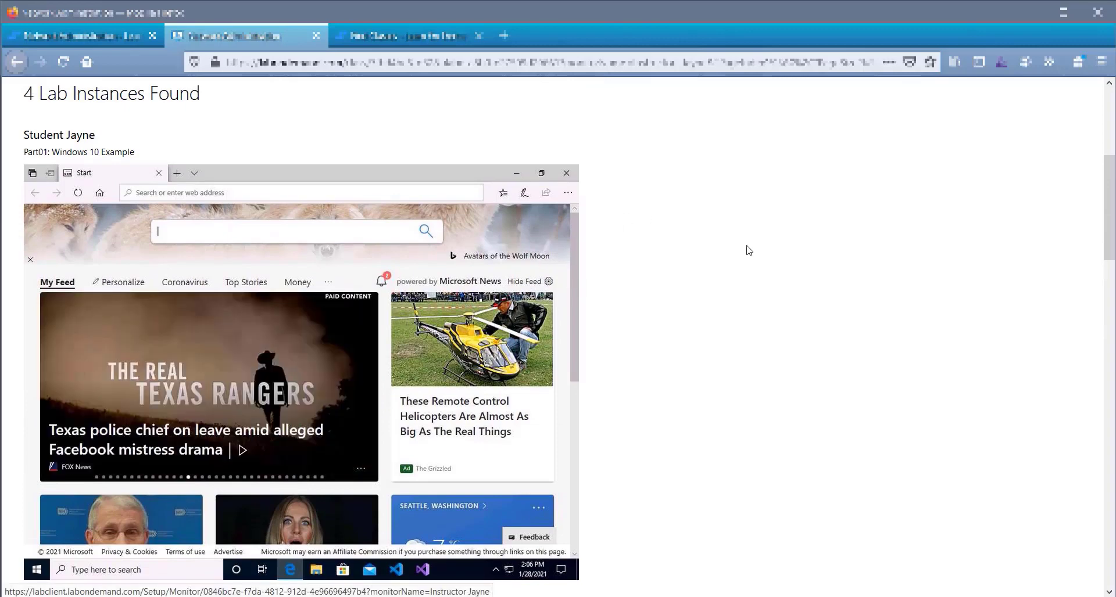
scroll(1055, 142, "up", 1)
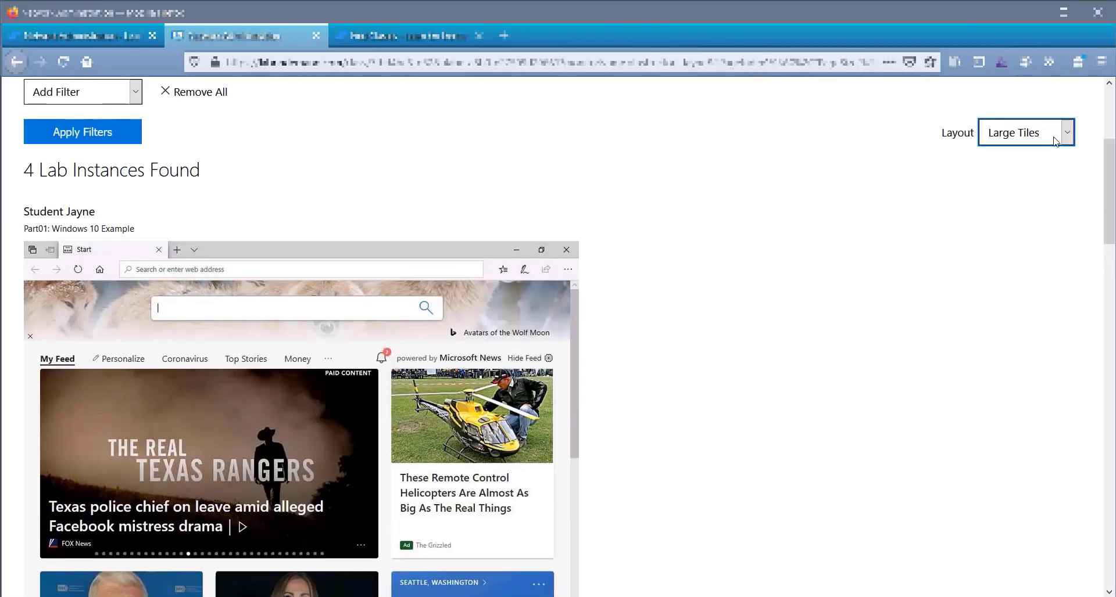
left_click(1055, 141)
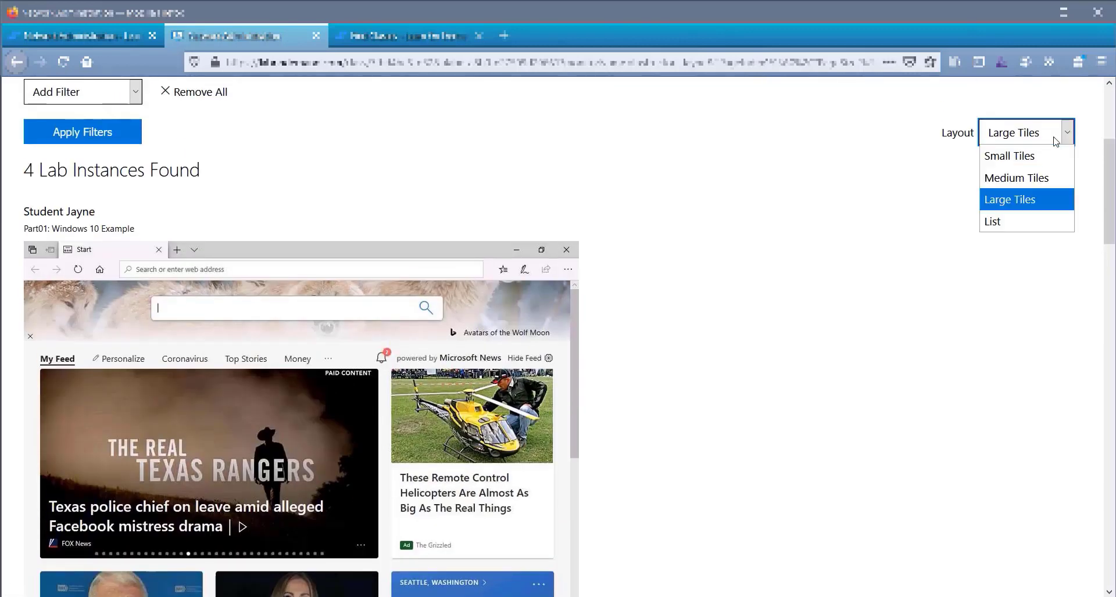
left_click(1022, 223)
scroll(847, 256, "down", 3)
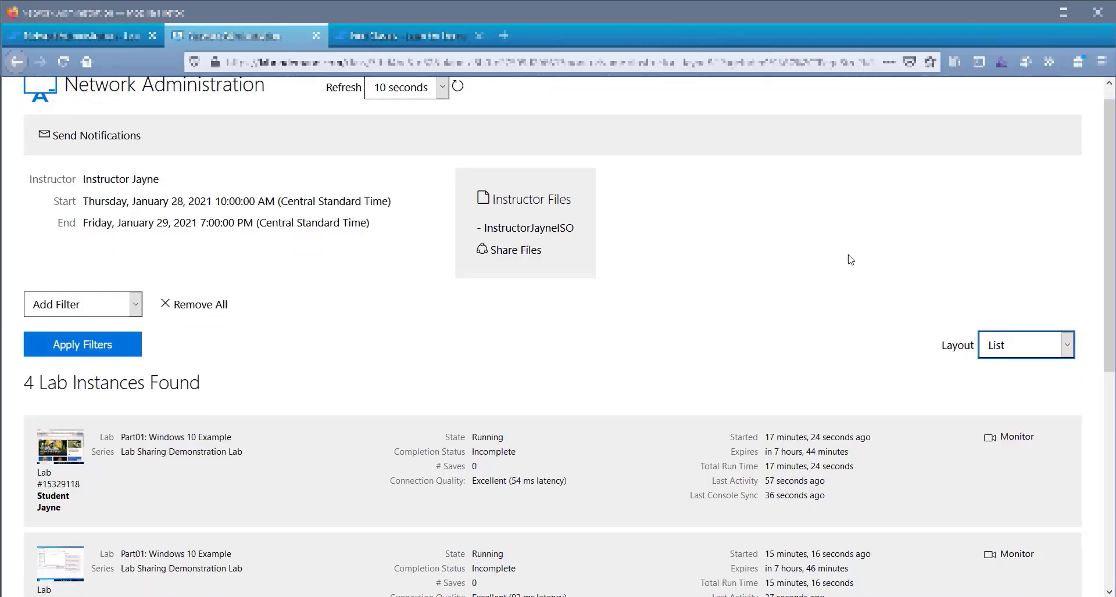
scroll(837, 245, "down", 1)
scroll(833, 235, "down", 2)
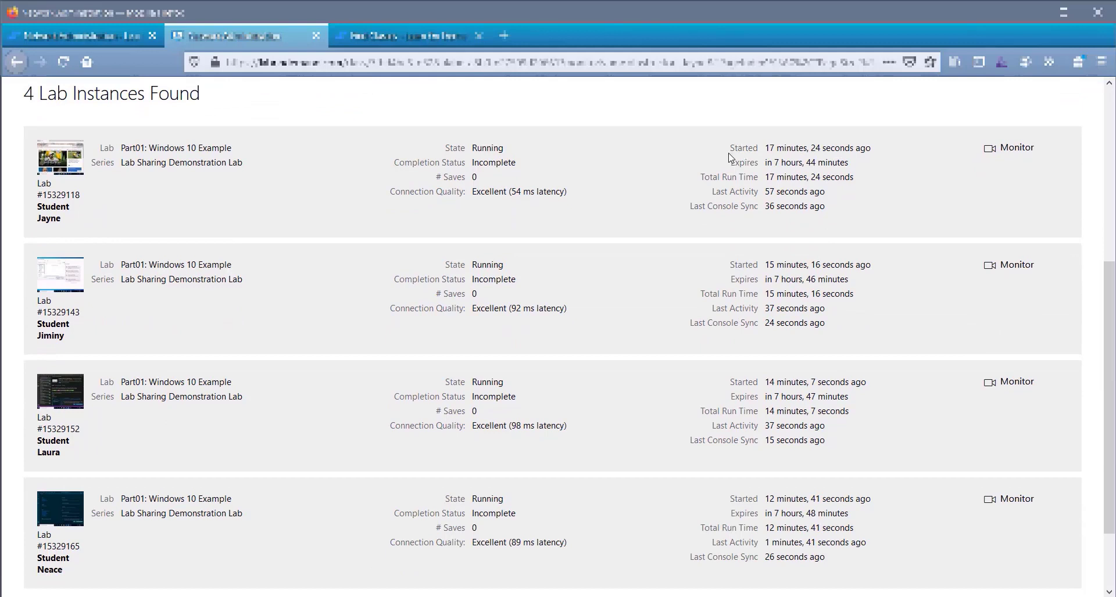
left_click_drag(730, 149, 880, 162)
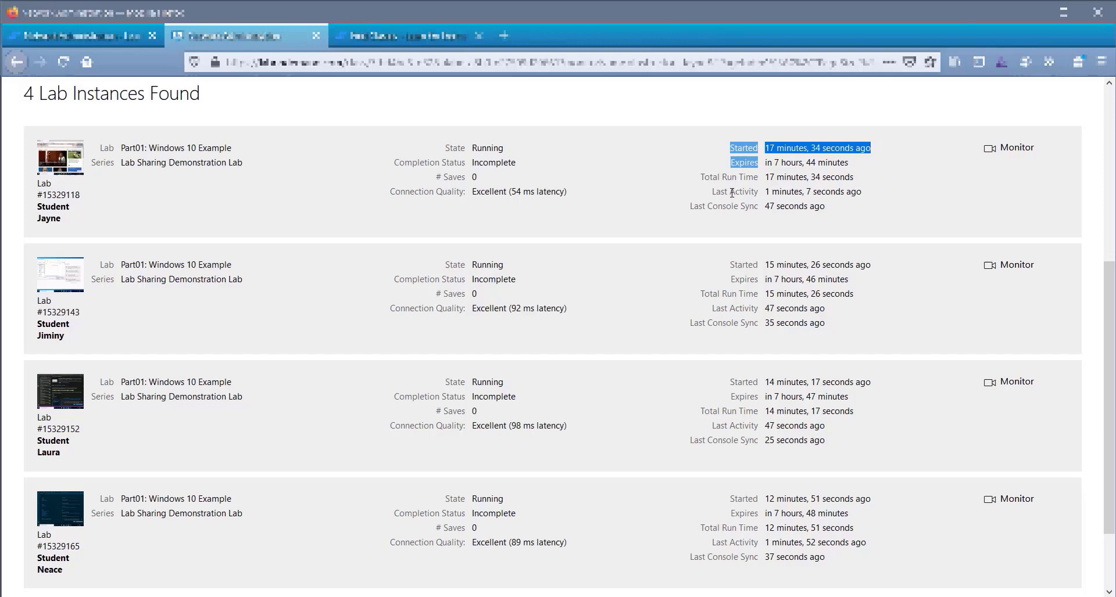
left_click_drag(713, 191, 873, 201)
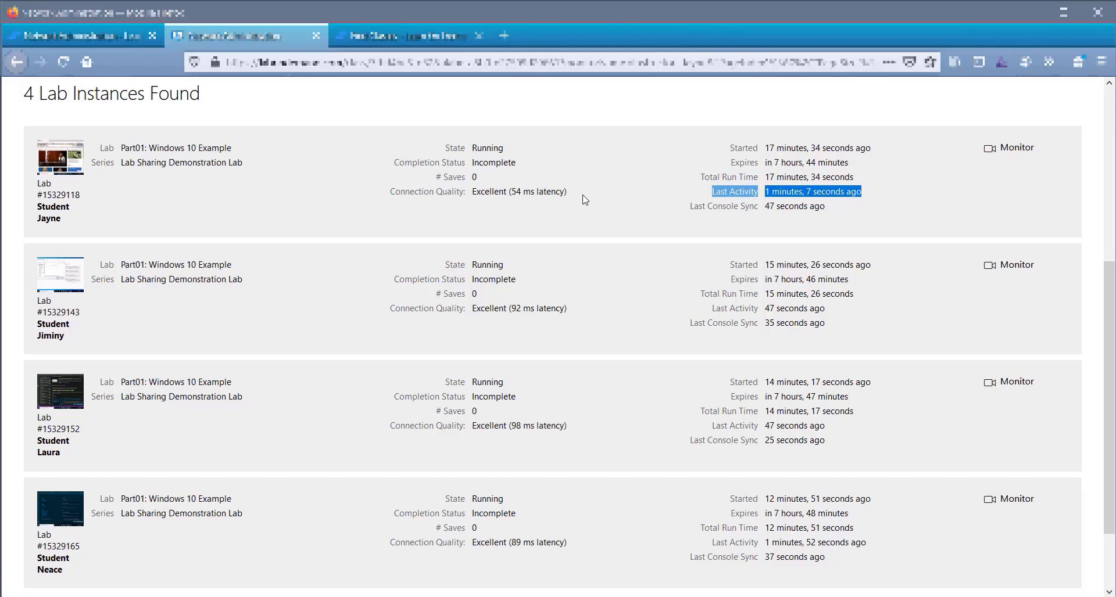
left_click_drag(584, 200, 393, 207)
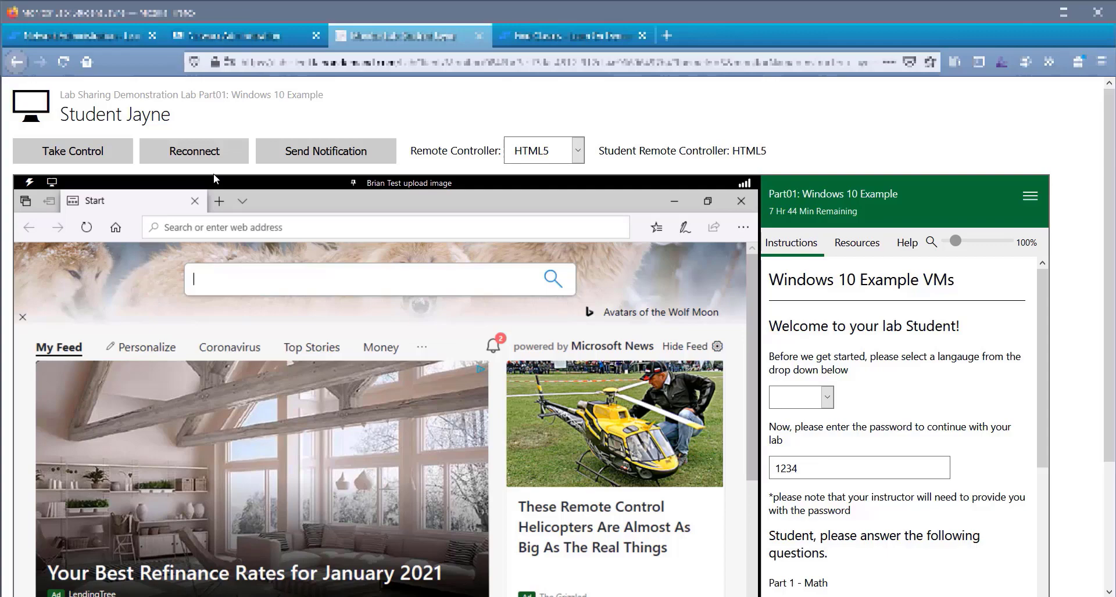
Send the student an in-lab notification message addressed to them by name
left_click(310, 153)
type("This is a message for Jayne")
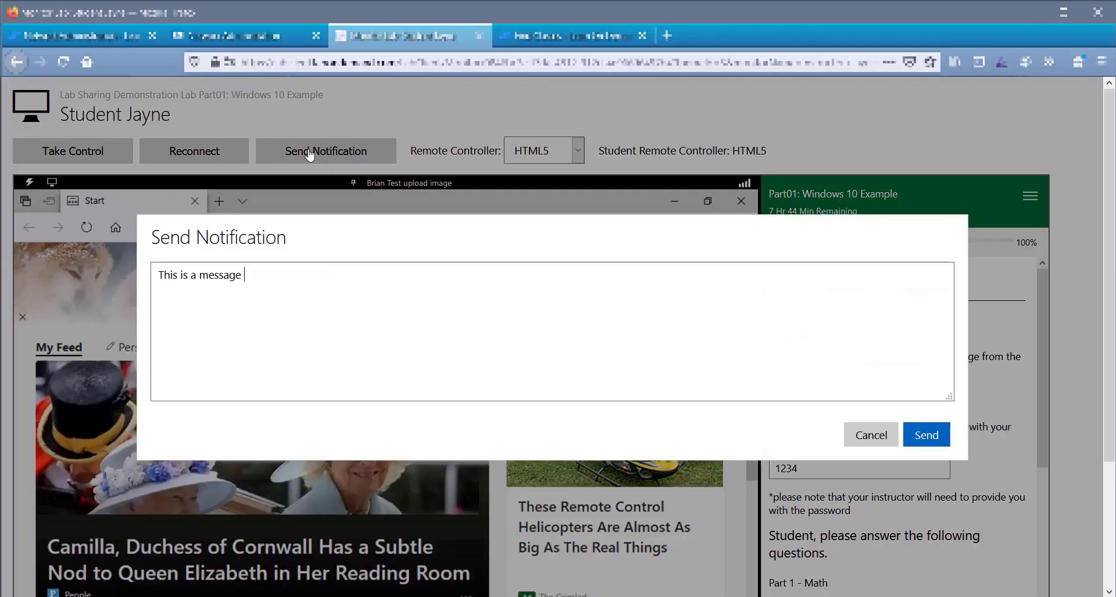
left_click(926, 435)
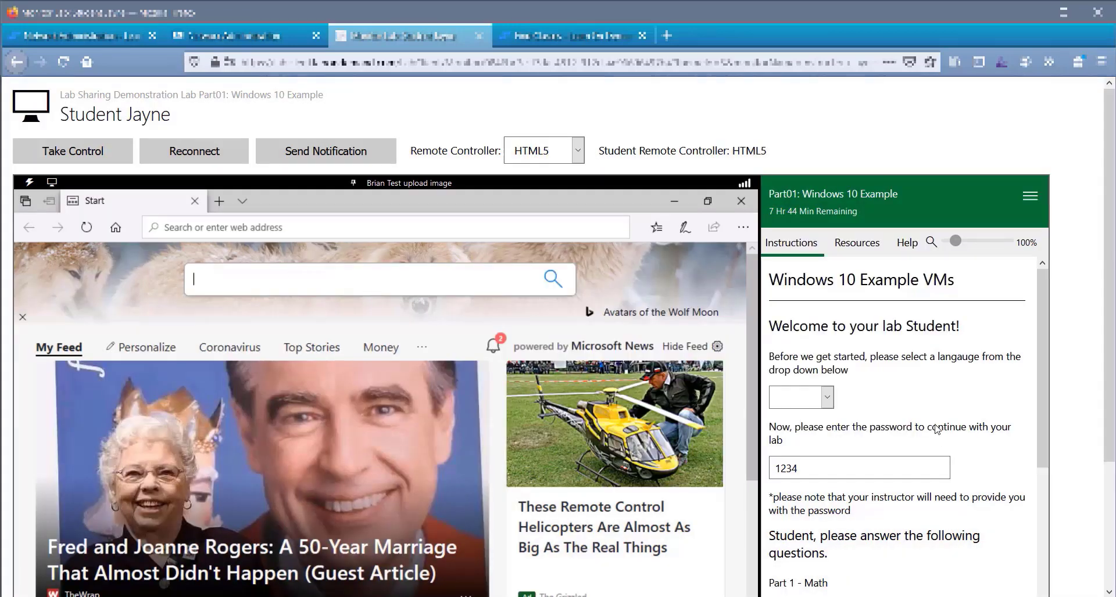
scroll(959, 441, "down", 3)
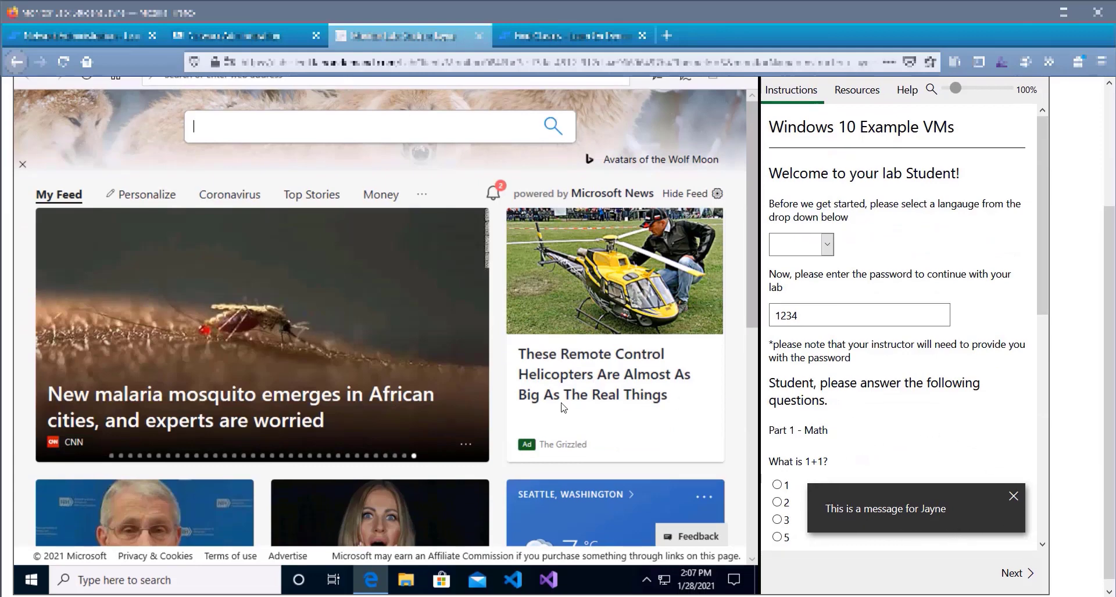
scroll(500, 429, "up", 3)
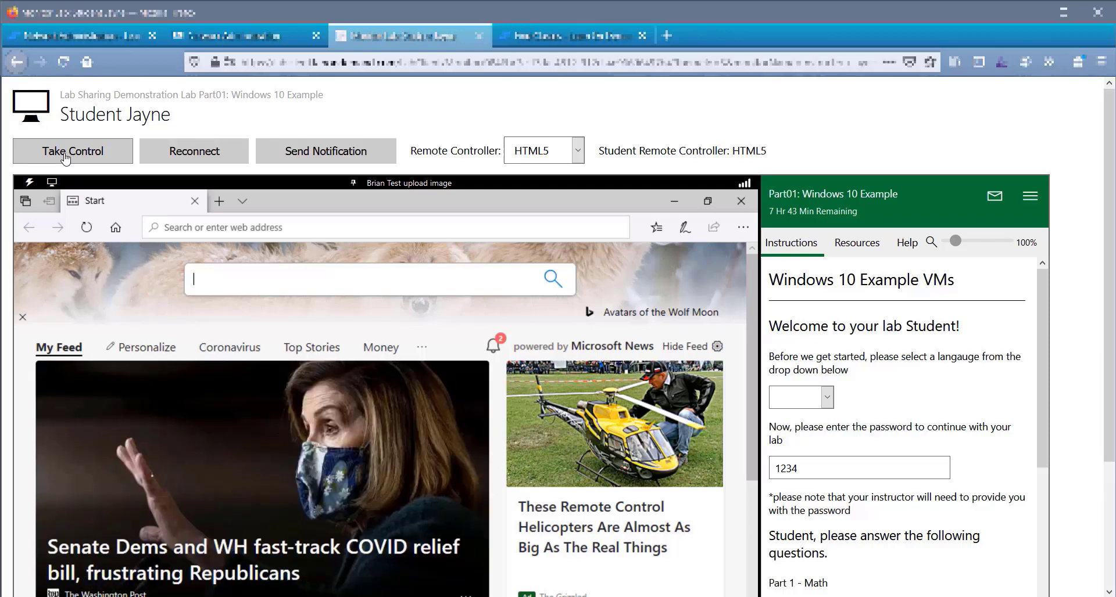
Take control of the student's lab, close the browser, and launch Visual Studio Code
left_click(66, 157)
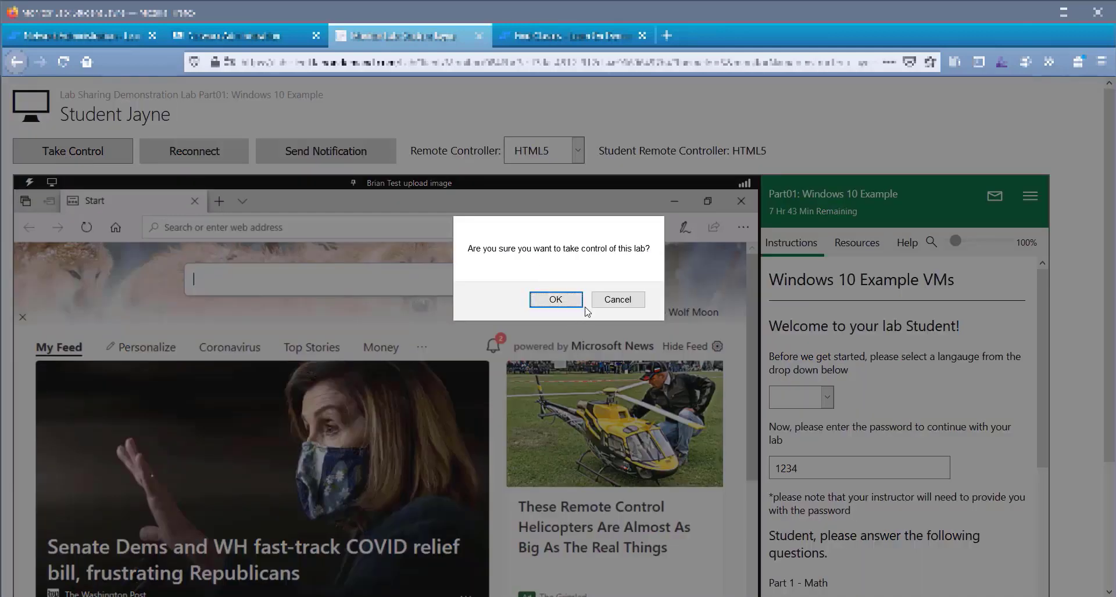
left_click(557, 300)
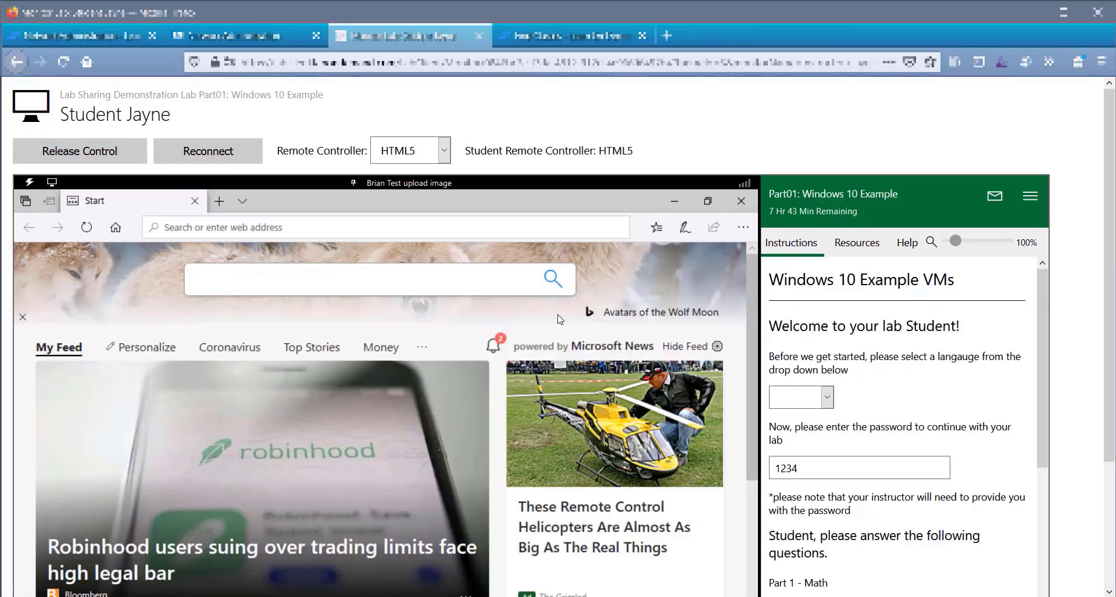
left_click(741, 201)
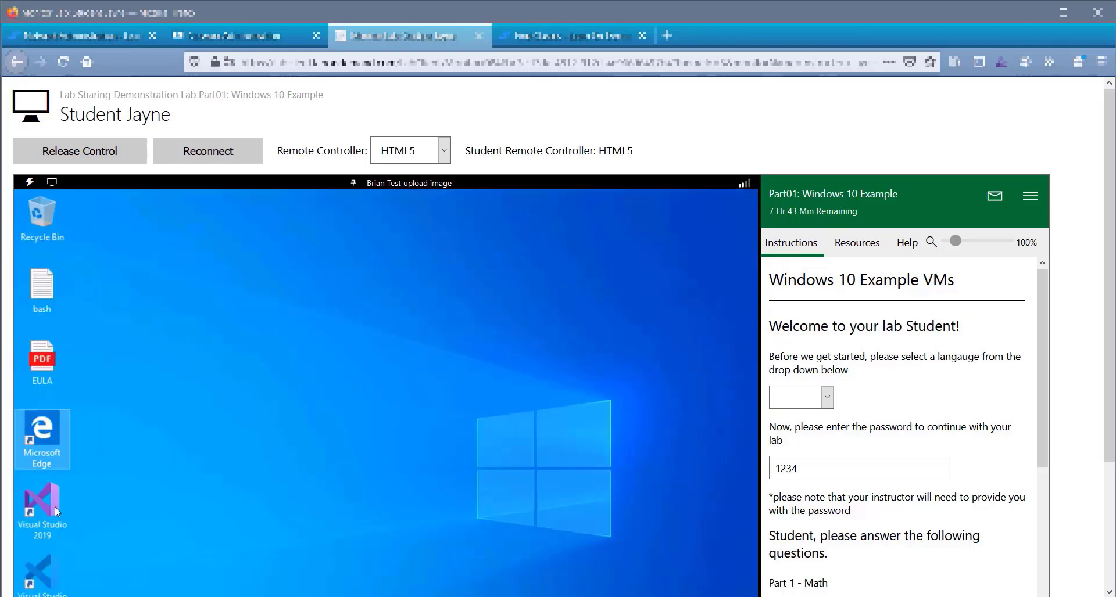
double_click(46, 562)
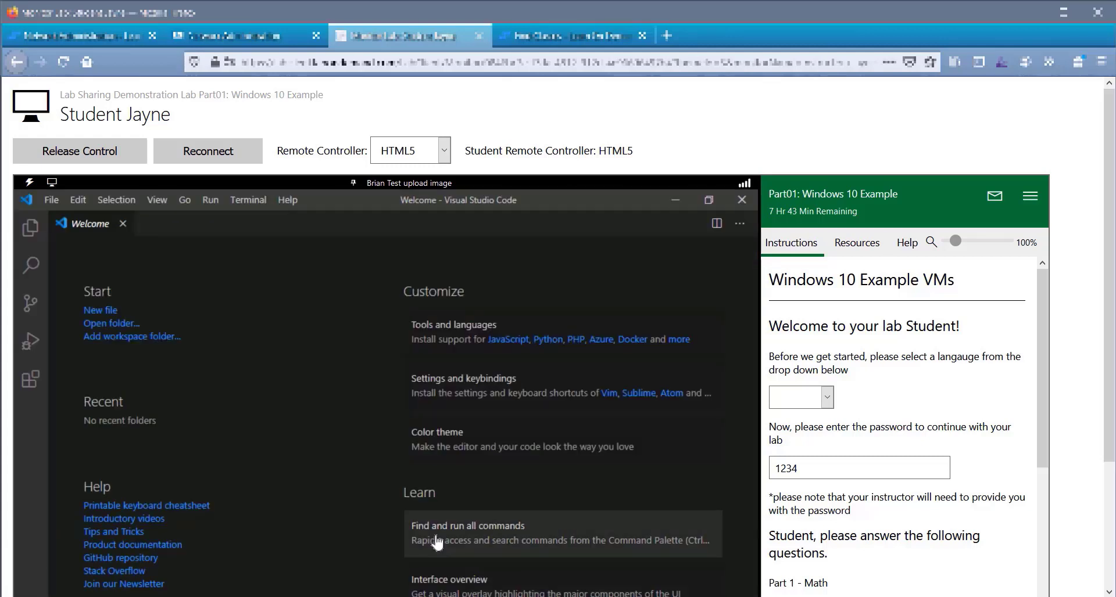
left_click(437, 542)
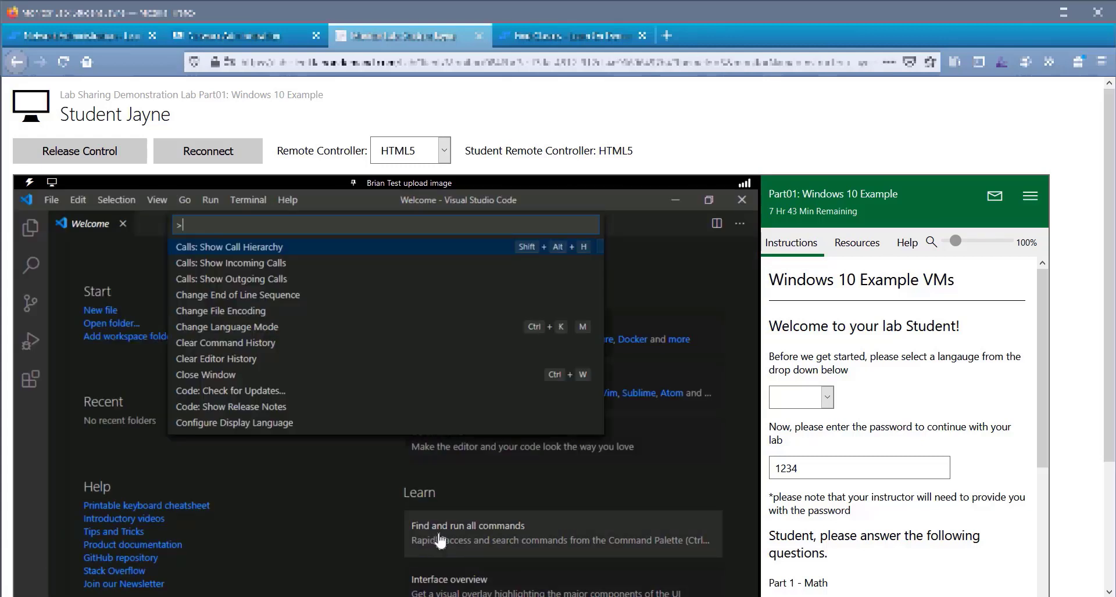
key("Escape")
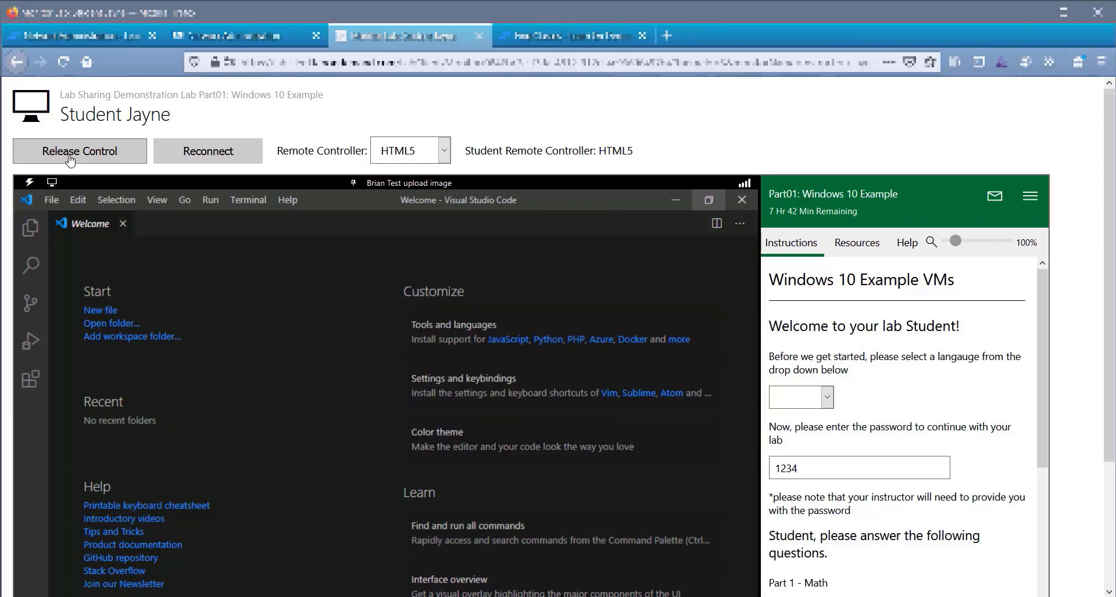
Release control of the lab back to the student, leaving Visual Studio Code open
left_click(70, 158)
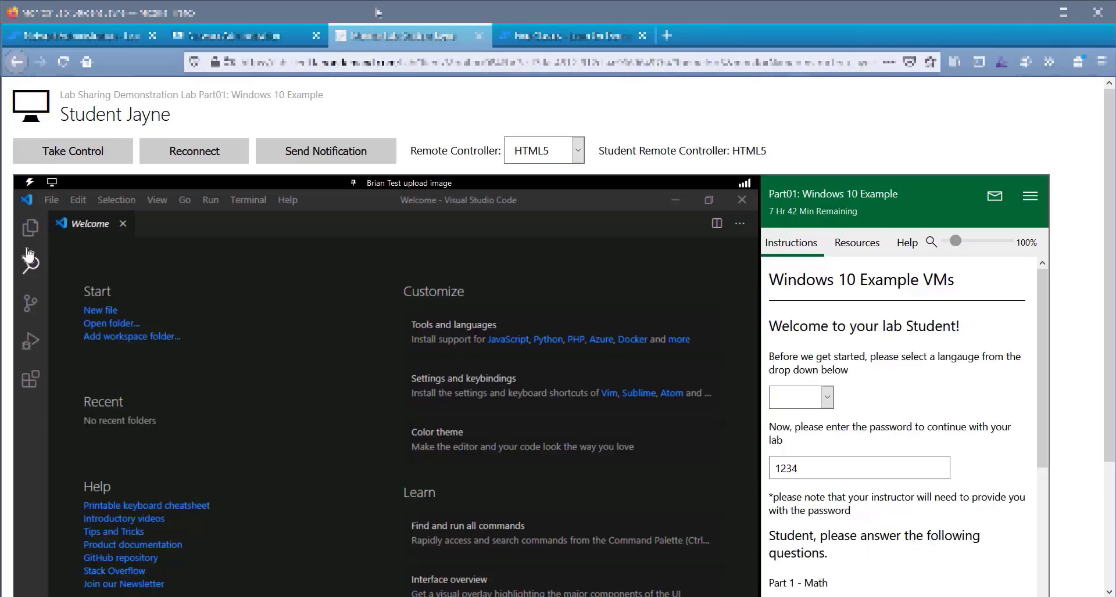